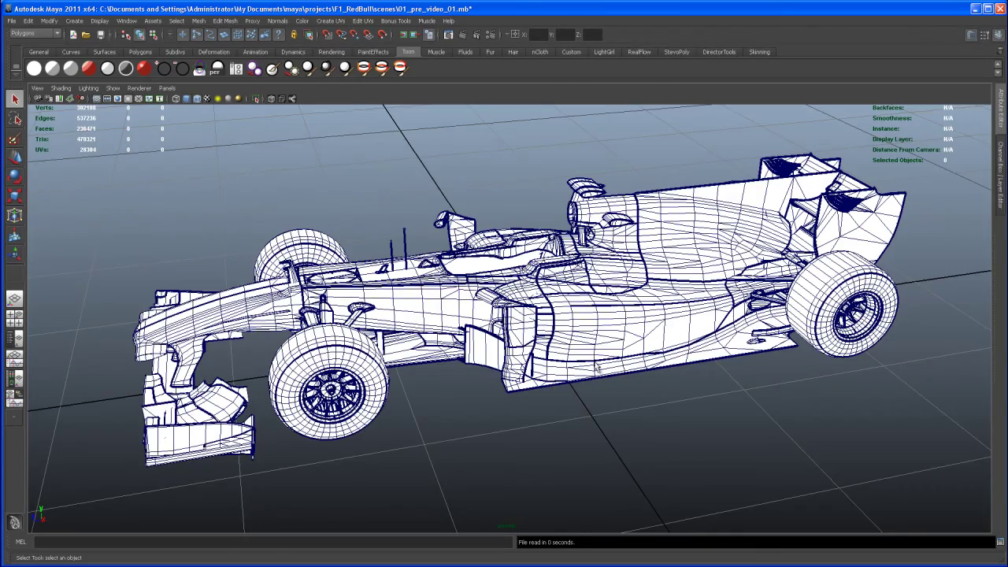
Step: Orbit to a side-on view of the car and select the perspective camera
alt+right_drag(591, 365, 549, 368)
mouse_move(549, 368)
alt+mouse_down()
mouse_move(554, 379)
mouse_move(558, 367)
alt+mouse_up()
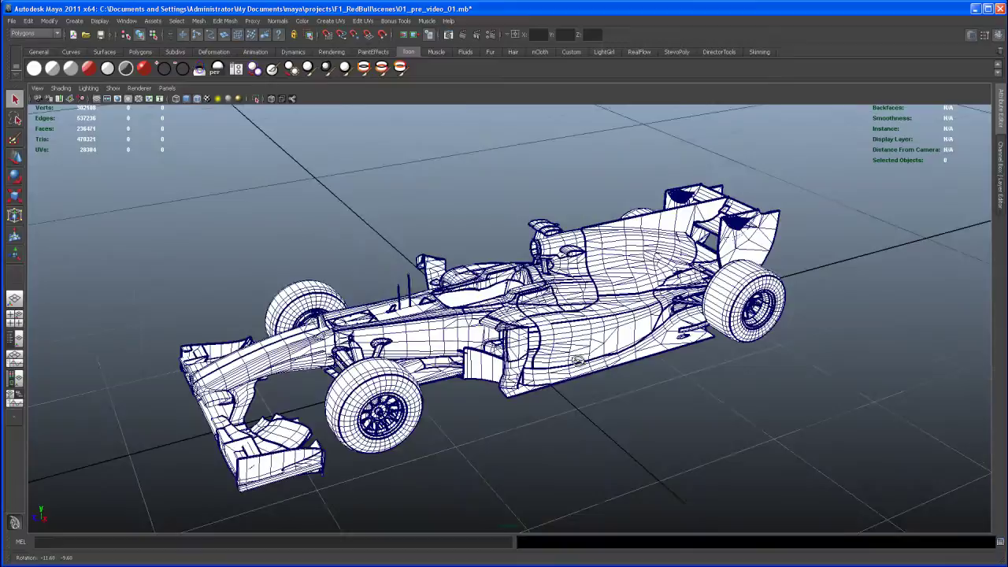
alt+right_drag(557, 367, 562, 354)
alt+drag(562, 353, 571, 366)
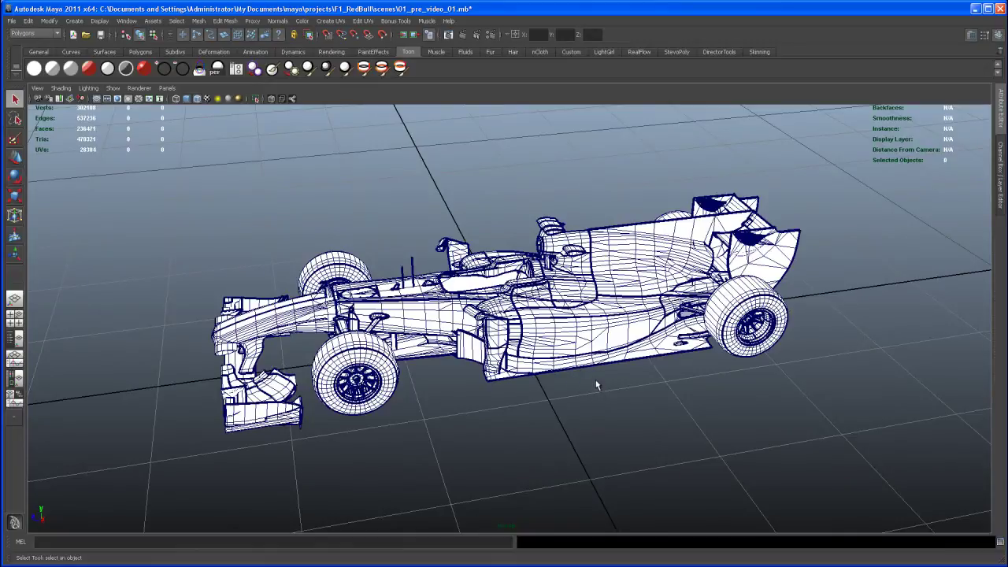
alt+drag(559, 355, 567, 361)
alt+right_drag(567, 361, 553, 358)
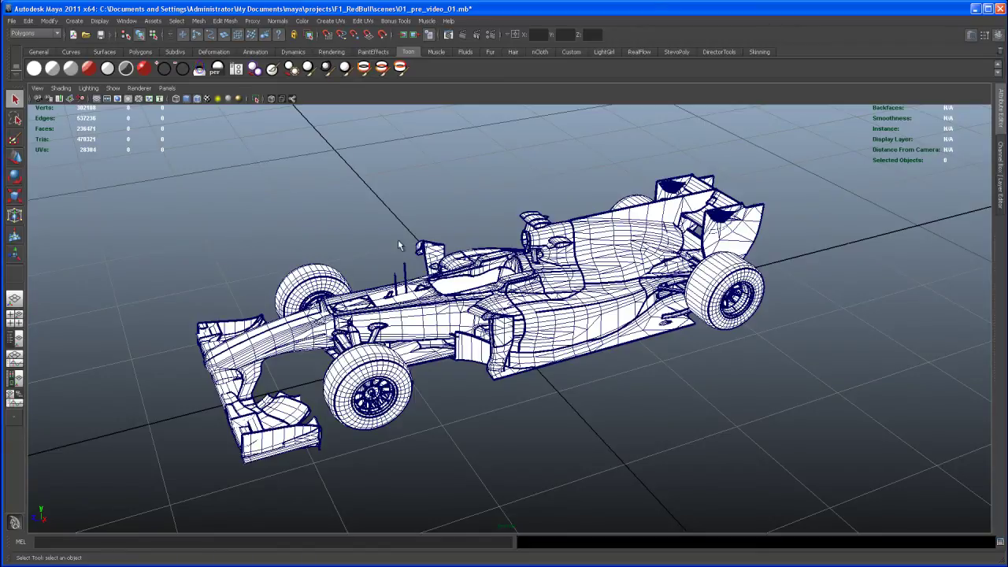
alt+drag(519, 324, 494, 328)
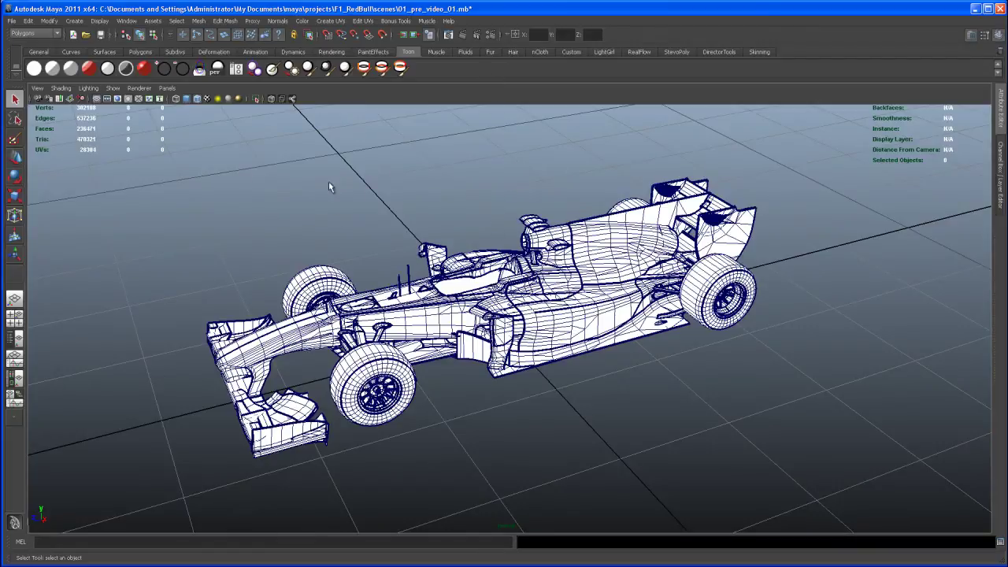
click(37, 92)
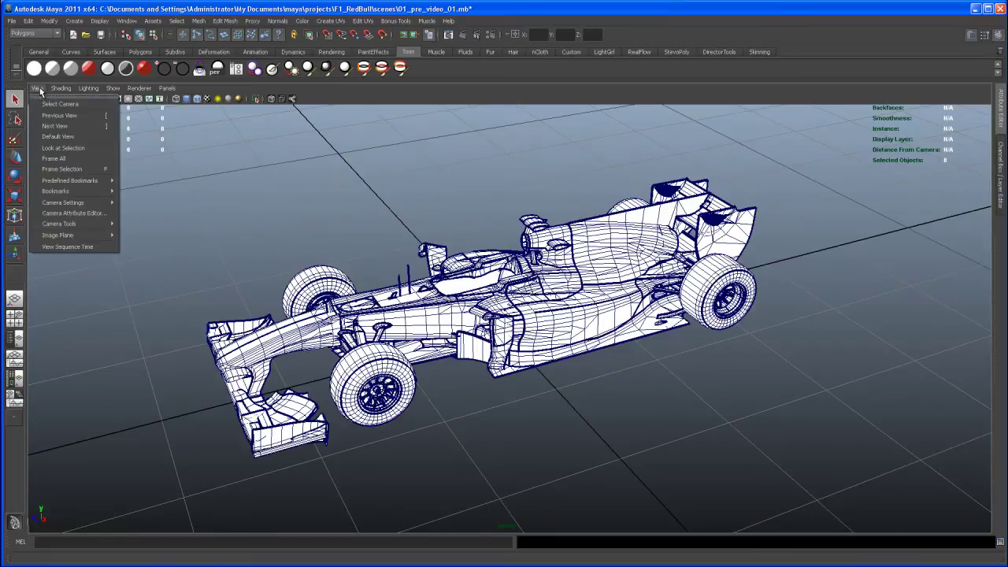
click(48, 102)
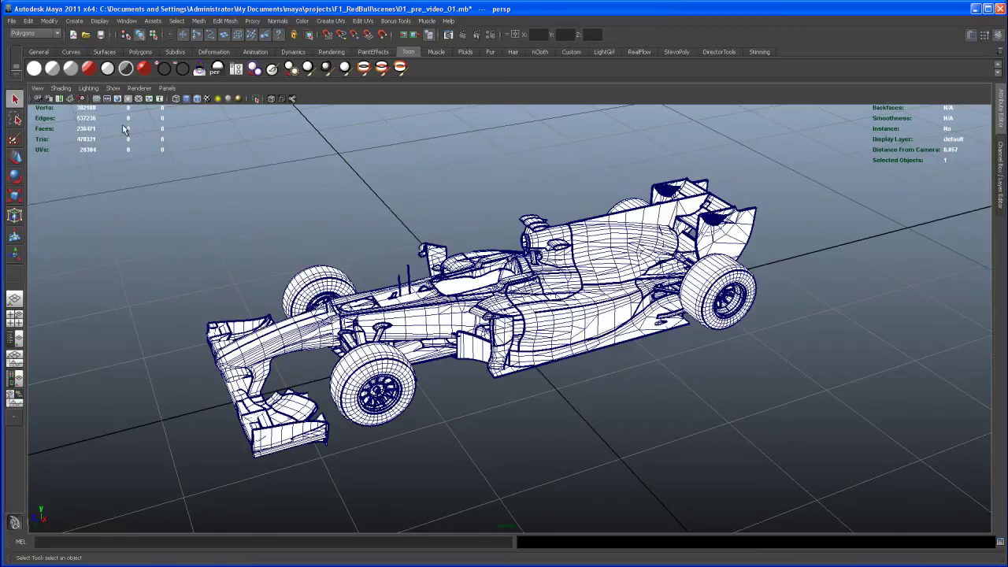
Step: Set the camera's Environment background colour to grey in the Attribute Editor
click(1001, 122)
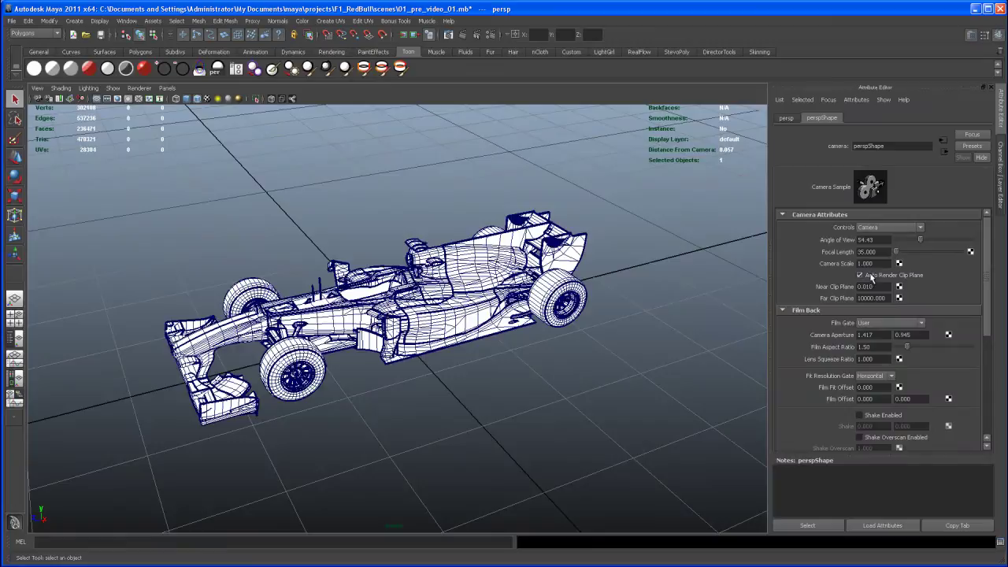
drag(985, 284, 986, 384)
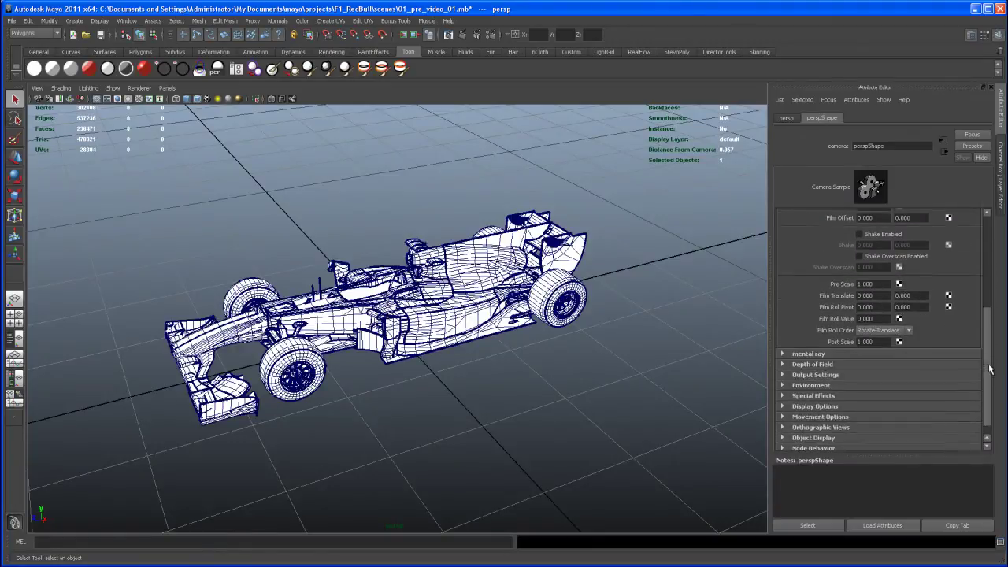
click(812, 370)
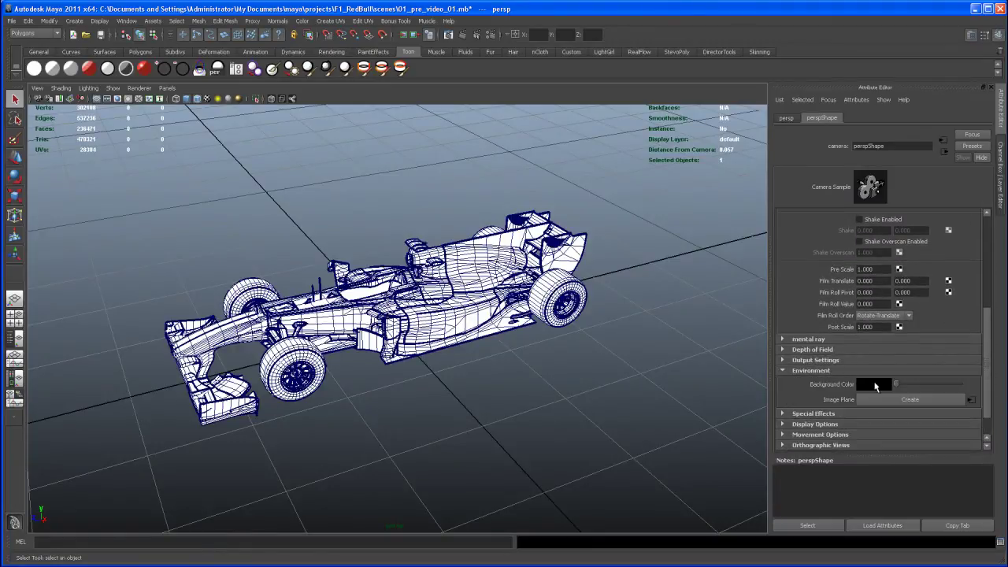
click(880, 387)
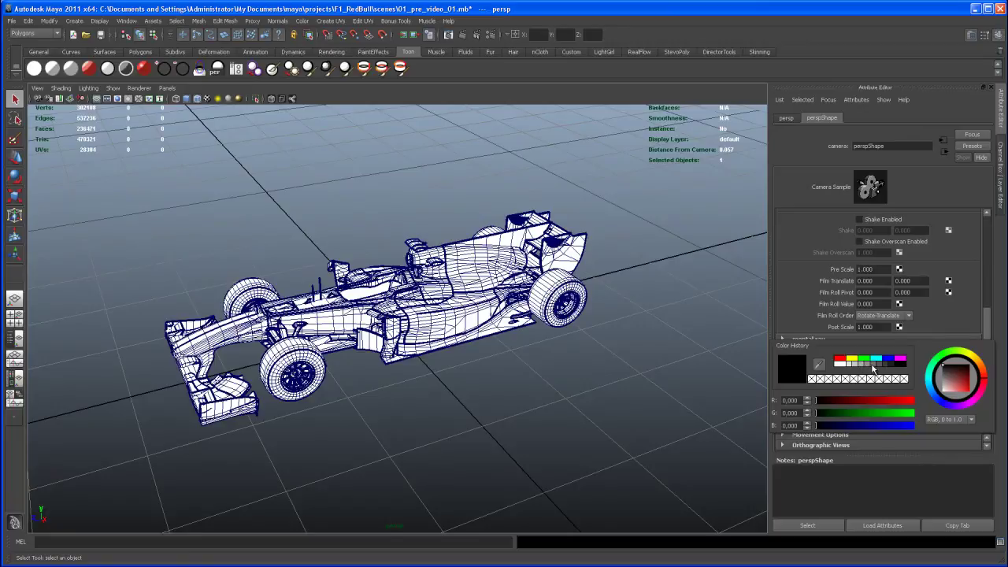
click(872, 364)
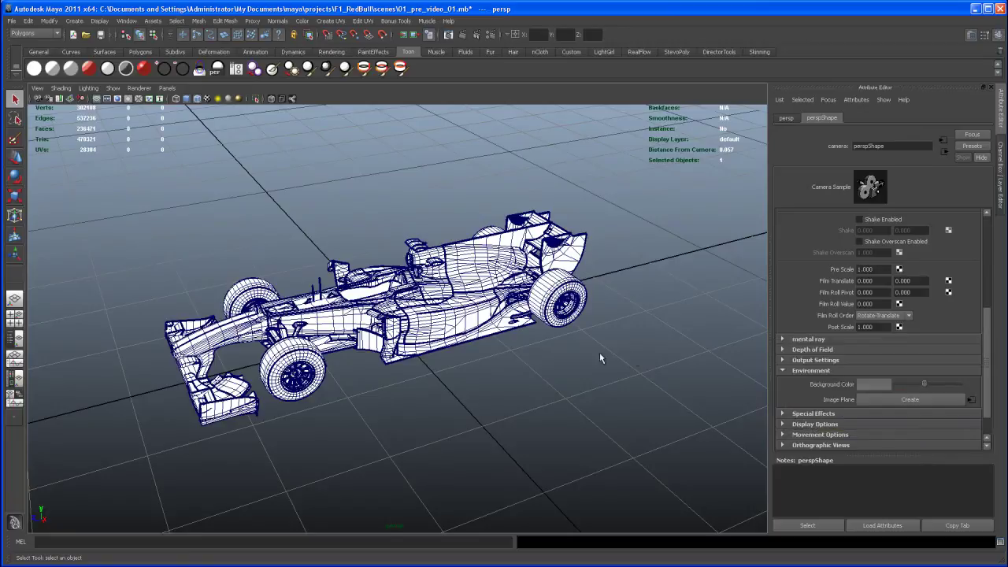
alt+drag(531, 355, 563, 356)
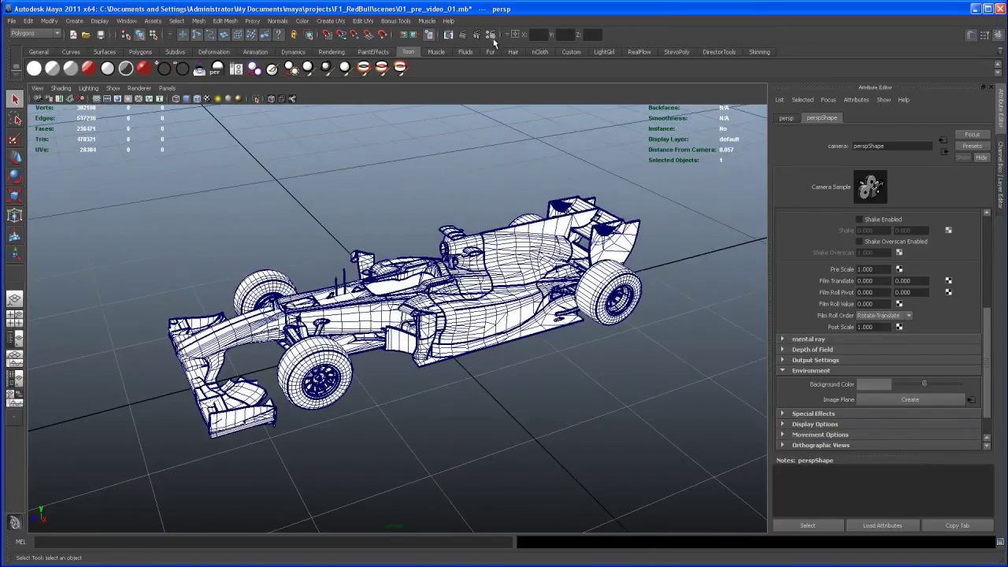
Step: Set Render Settings to Maya Software, 1k Square image size and Production quality anti-aliasing
click(493, 37)
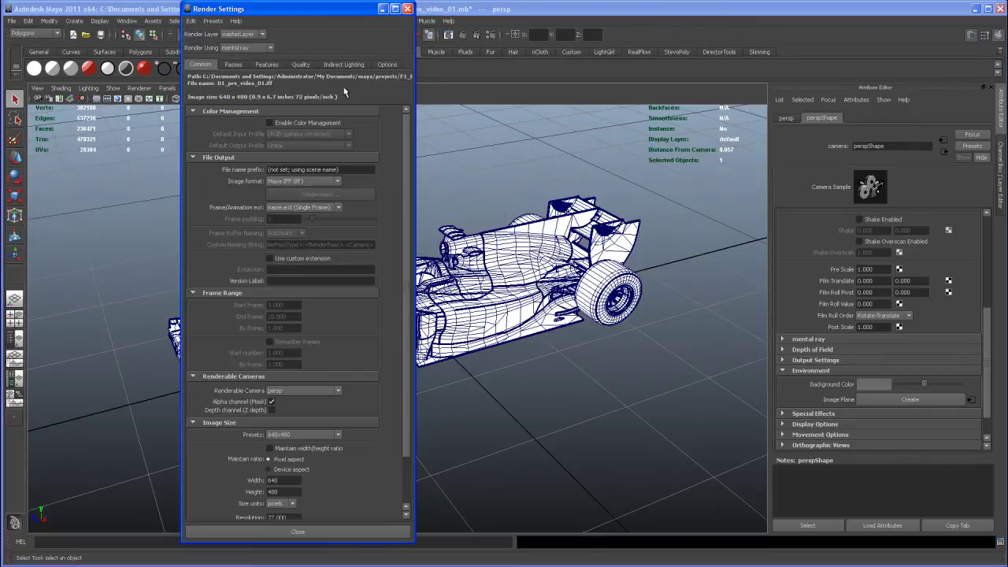
click(252, 49)
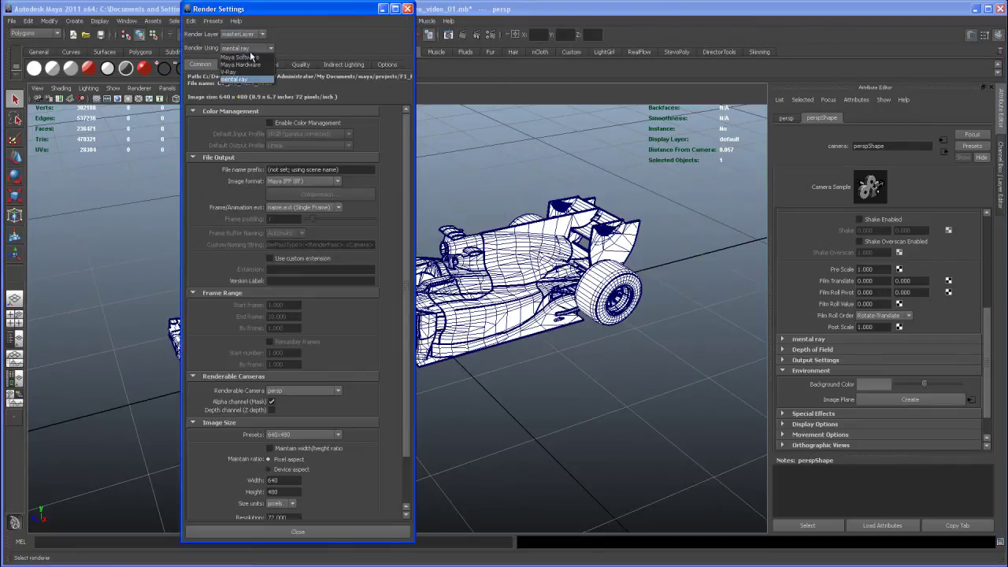
click(252, 58)
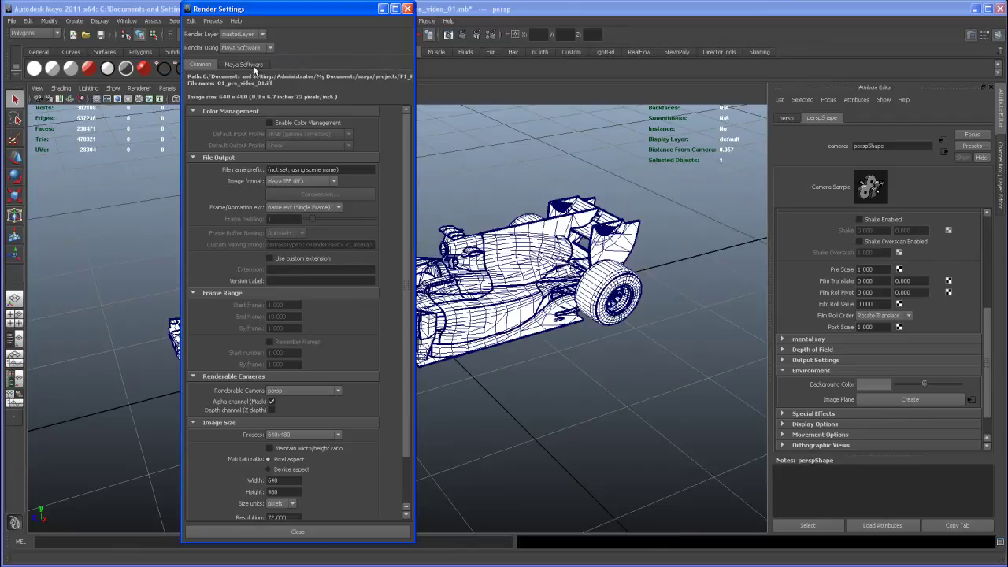
click(322, 436)
click(318, 464)
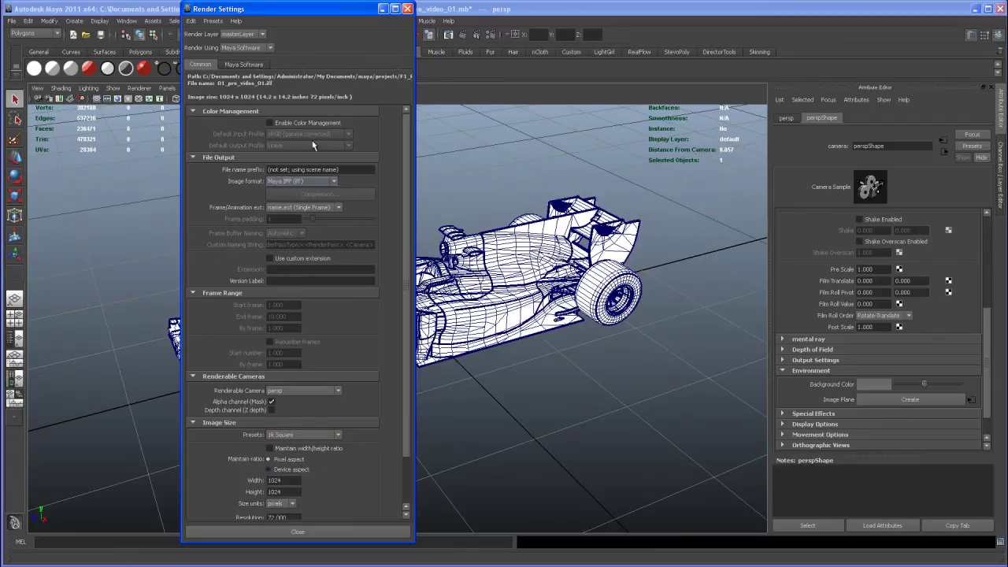
click(245, 65)
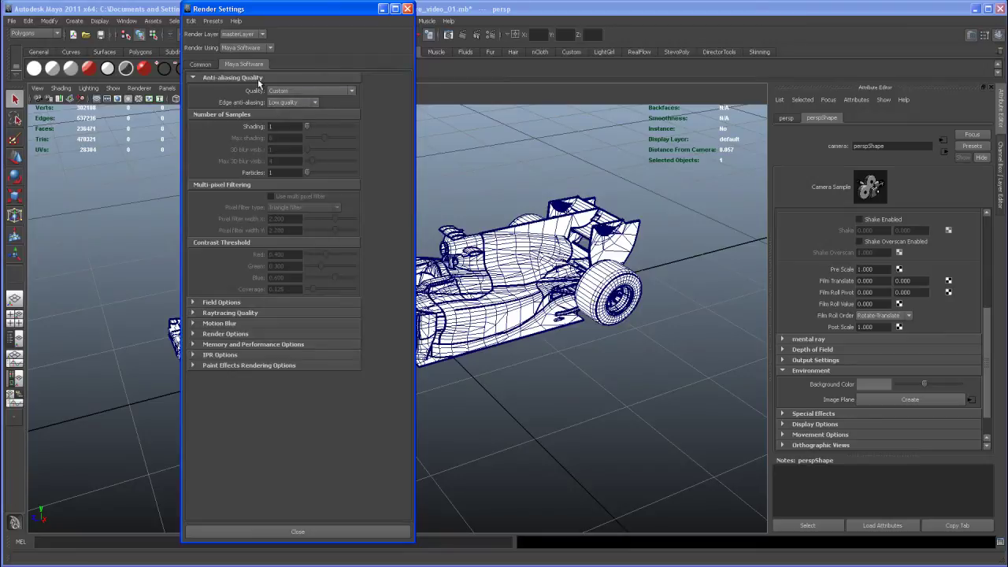
click(297, 91)
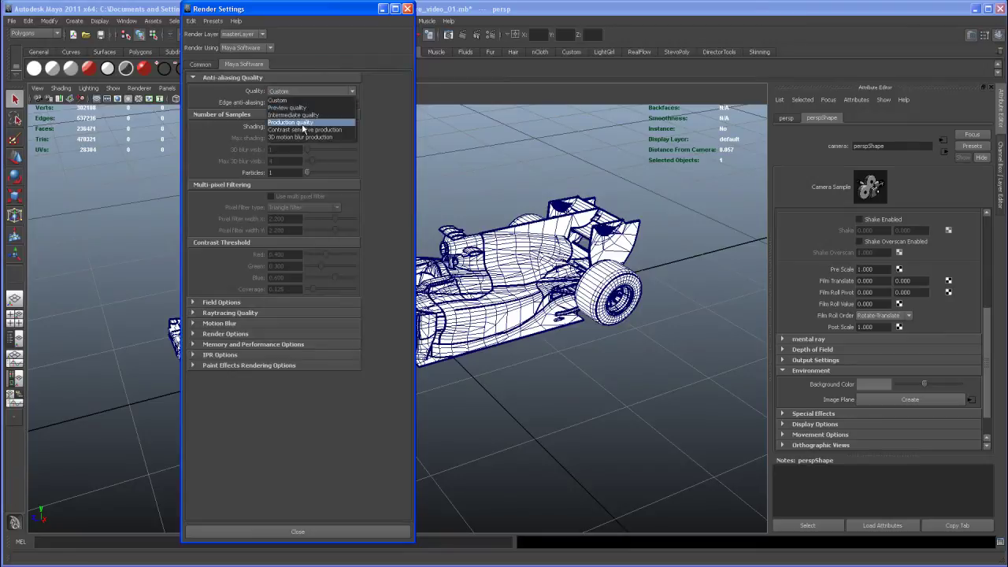
click(303, 122)
click(407, 9)
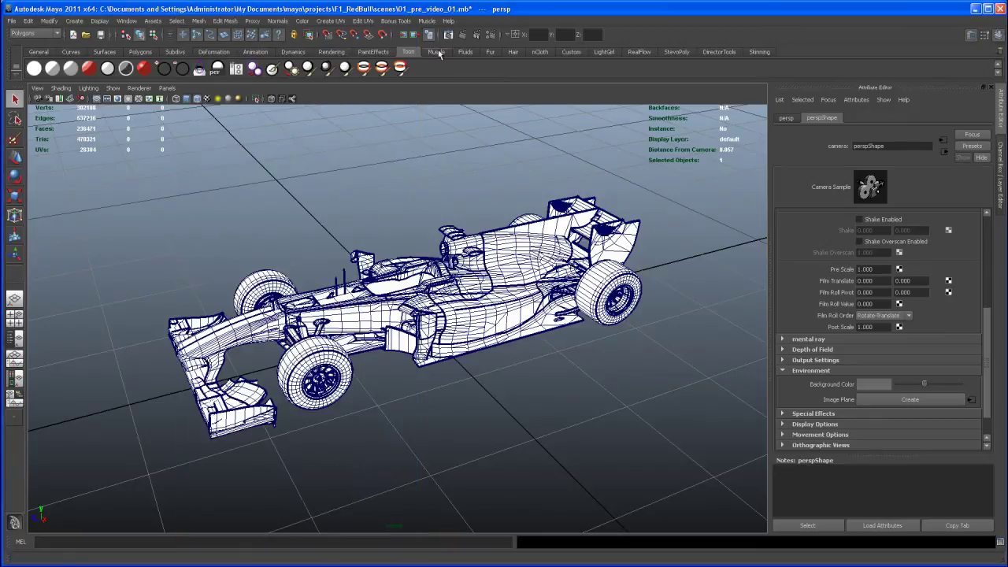
Step: Render the current frame of the whole car from the perspective camera
click(462, 34)
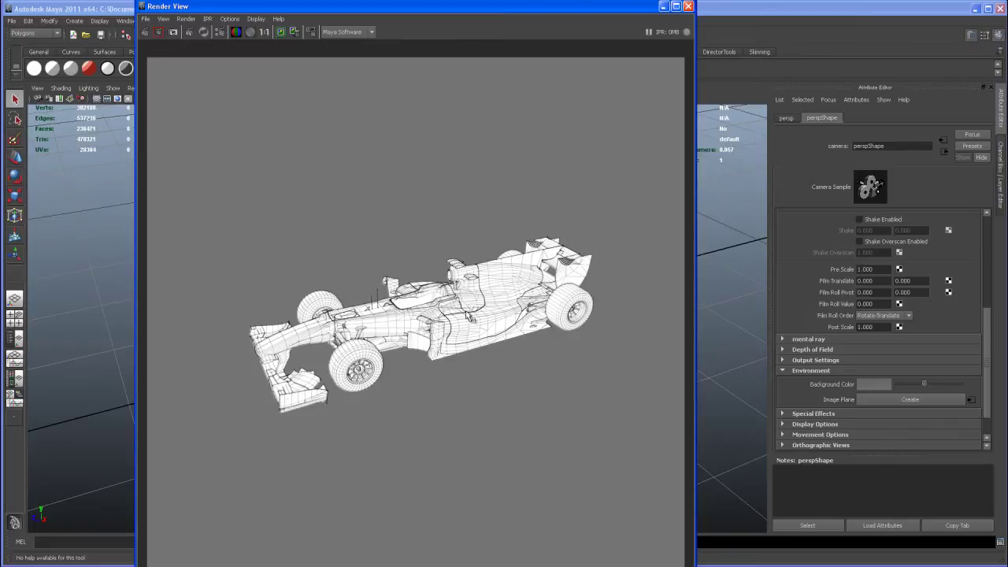
Step: Render a close-up of the front wheel and nose, and keep the image
click(666, 8)
mouse_move(459, 249)
alt+mouse_down()
mouse_move(558, 350)
mouse_move(567, 346)
alt+mouse_up()
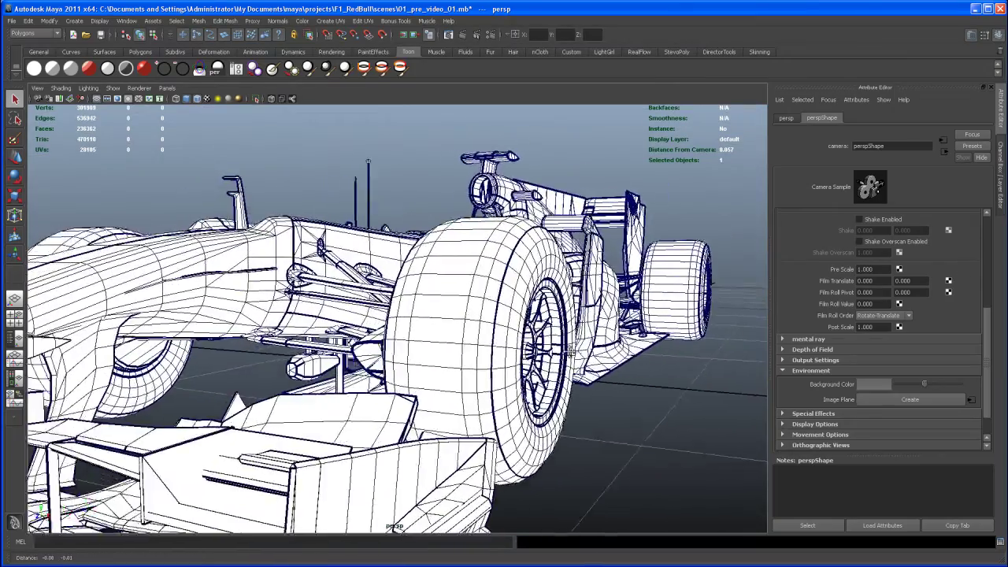
mouse_move(567, 347)
alt+right_down()
mouse_move(575, 338)
mouse_move(568, 356)
alt+right_up()
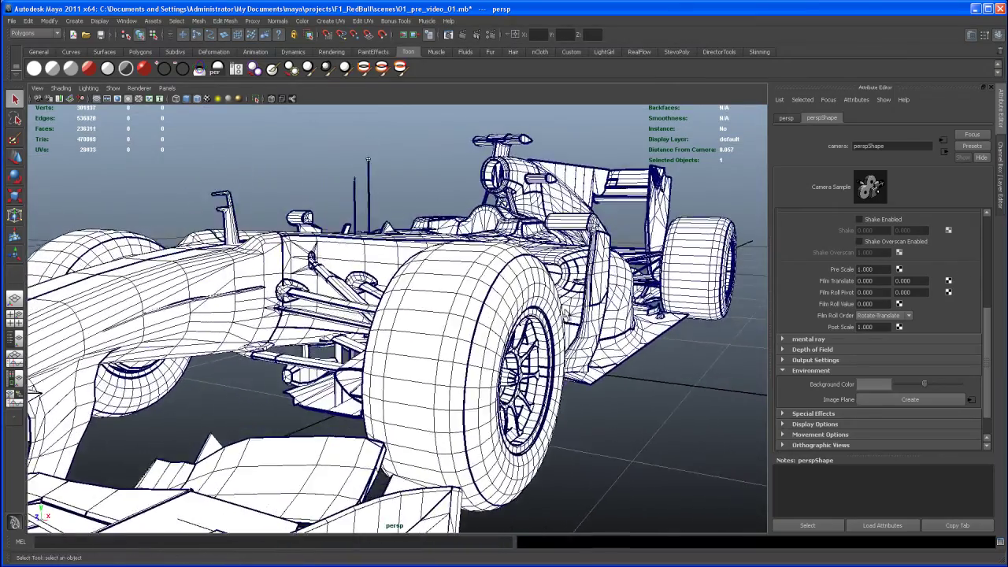
click(464, 37)
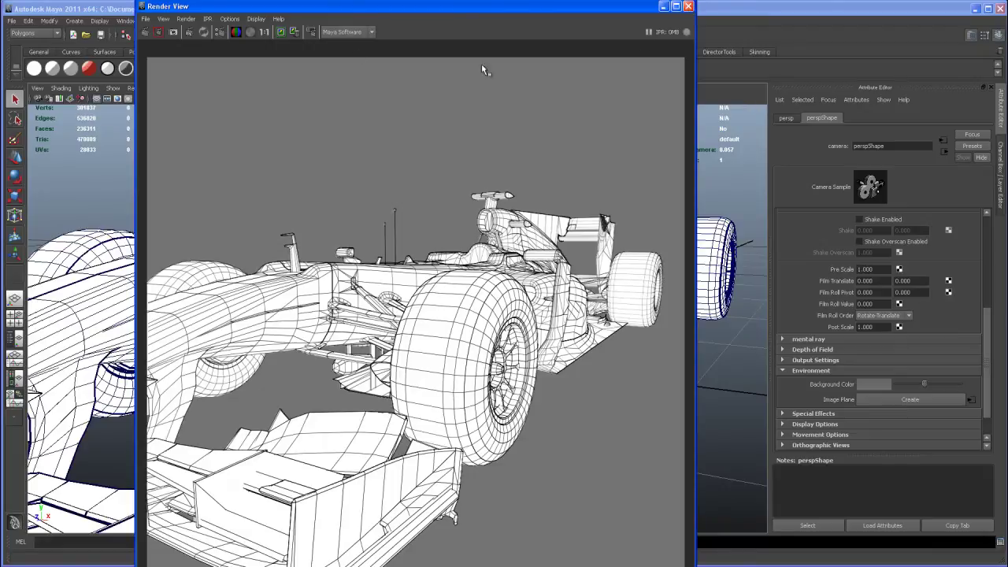
click(282, 34)
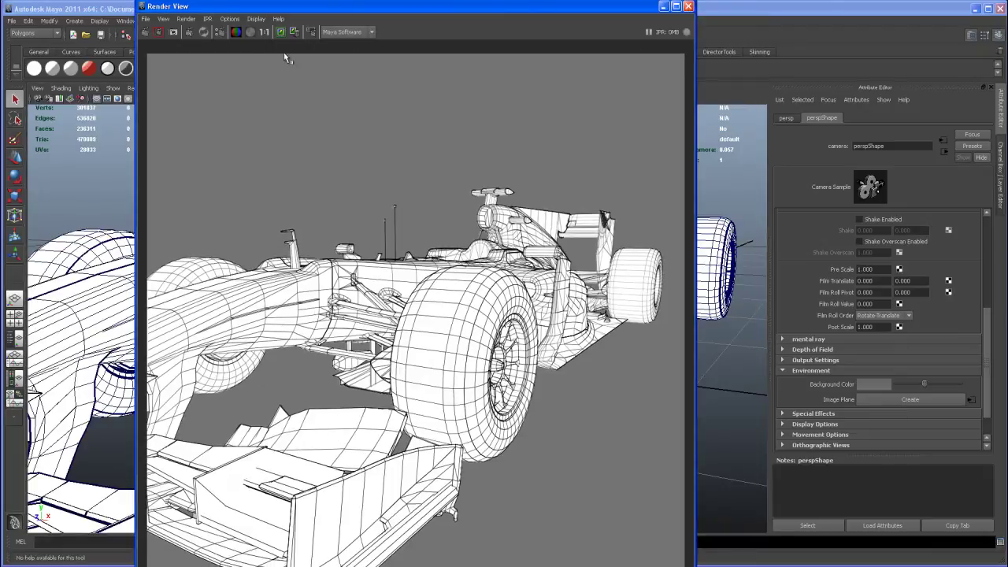
Step: Render the car from the front orthographic camera
click(184, 20)
mouse_move(229, 78)
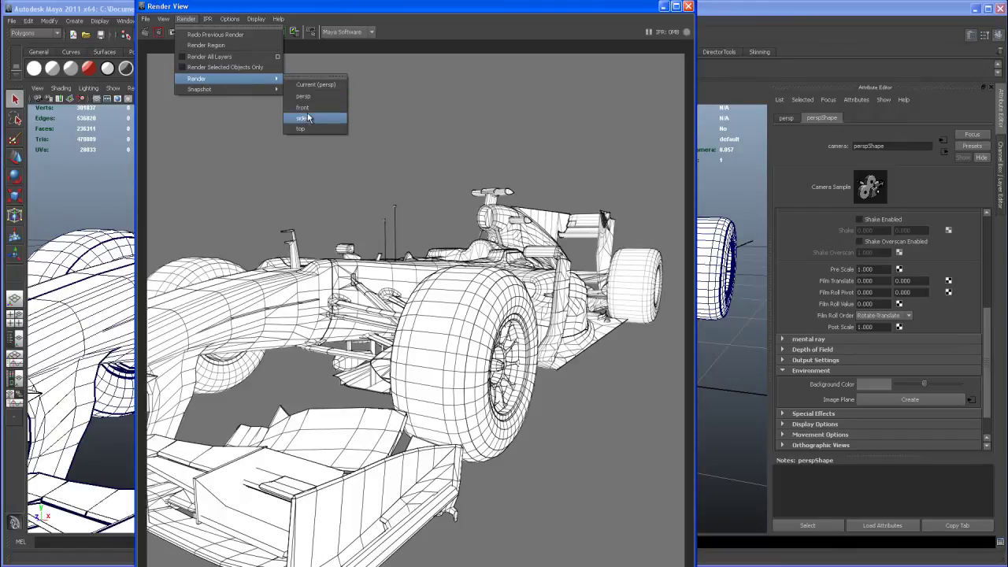
click(317, 110)
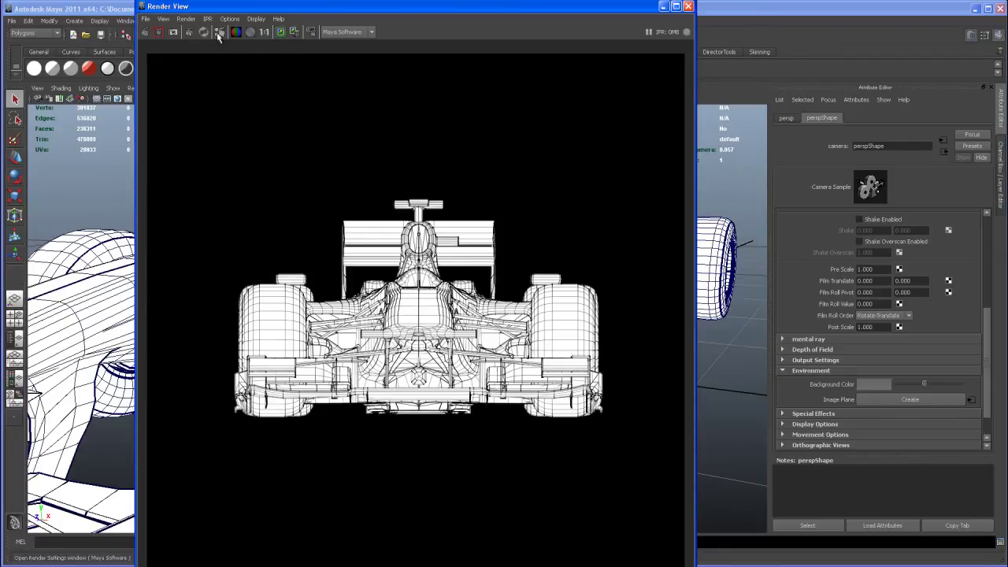
Step: Render the car from the side orthographic camera
click(187, 19)
mouse_move(197, 79)
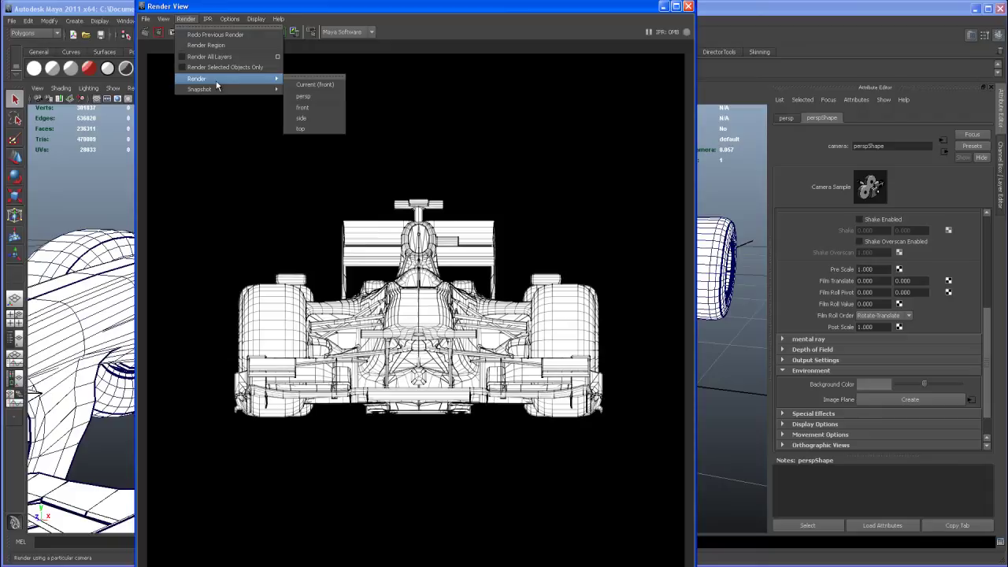
click(307, 118)
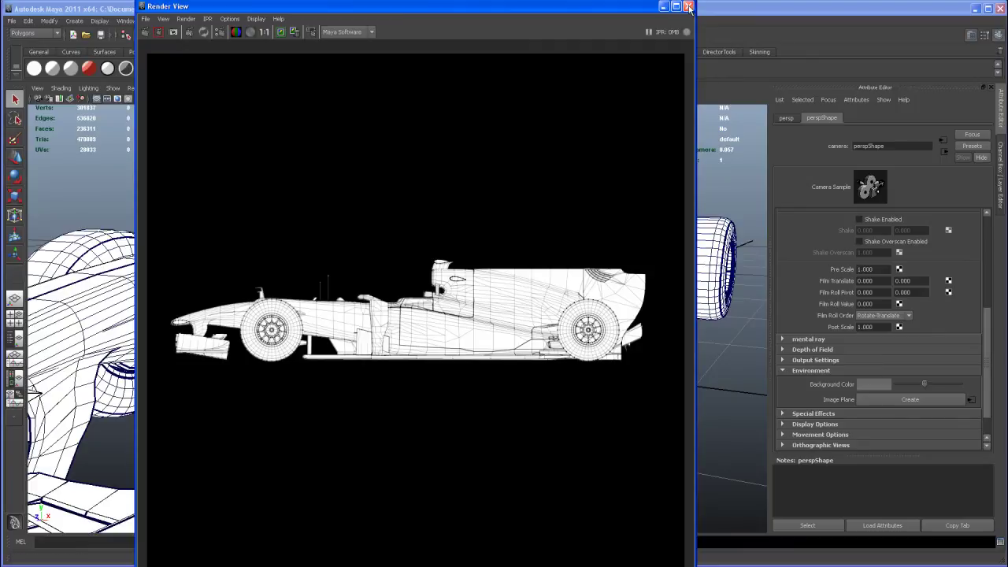
Step: Close the Render View to return to the perspective viewport
click(688, 7)
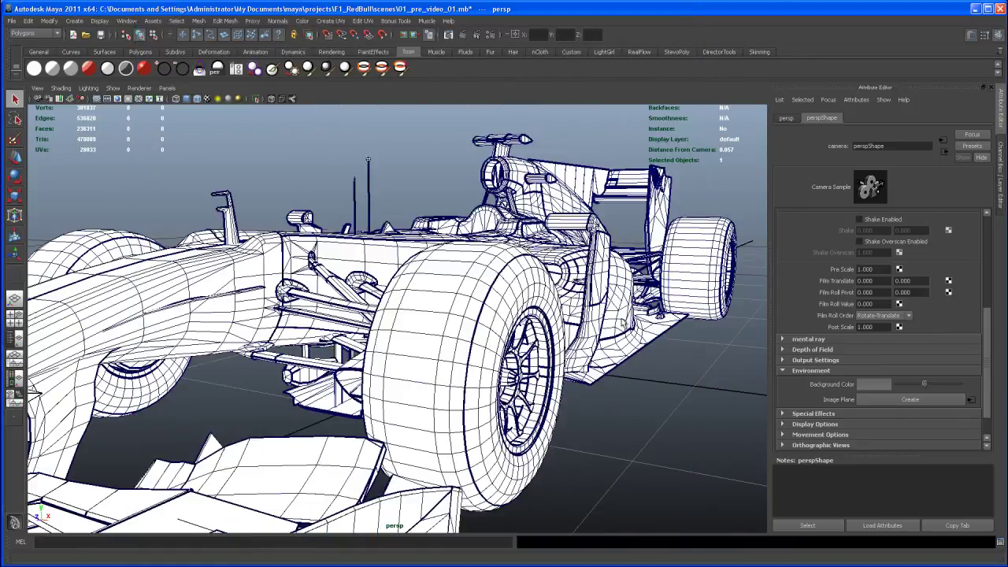